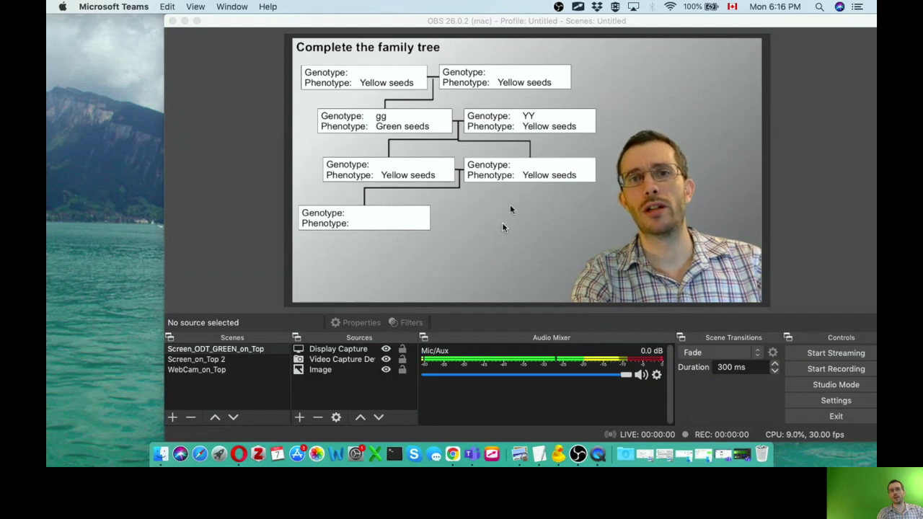
- Hide the Video Capture Device webcam overlay in the OBS preview
left_click(386, 360)
- Toggle Video Capture Device and Display Capture off and back on, then widen the OBS window leftward
left_click(386, 359)
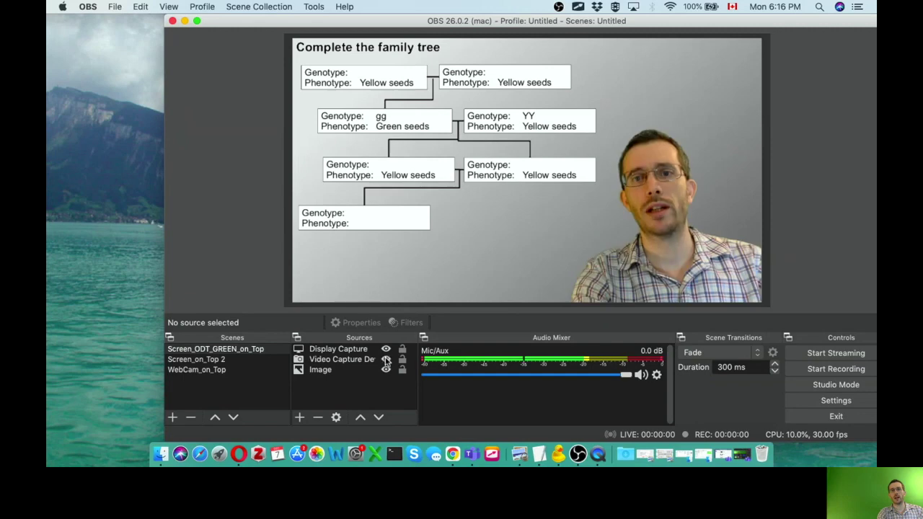
left_click(386, 359)
left_click(385, 360)
left_click(385, 360)
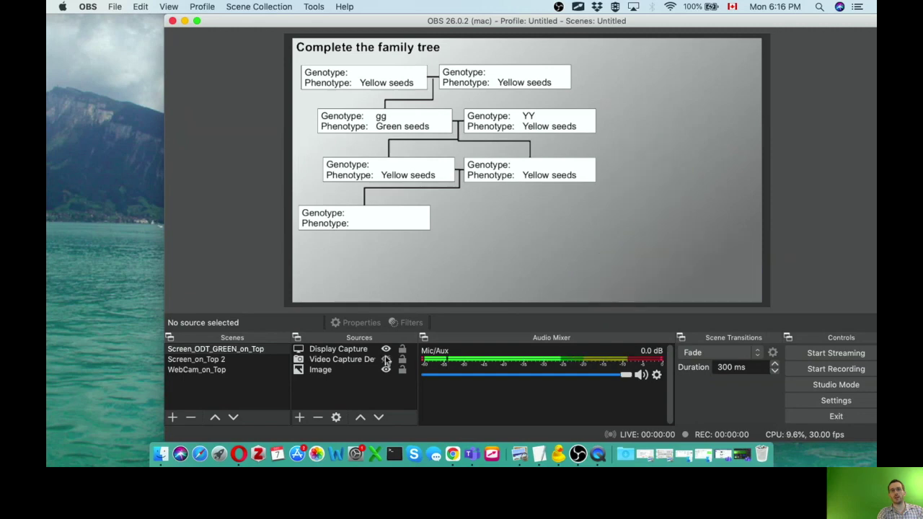
left_click(386, 349)
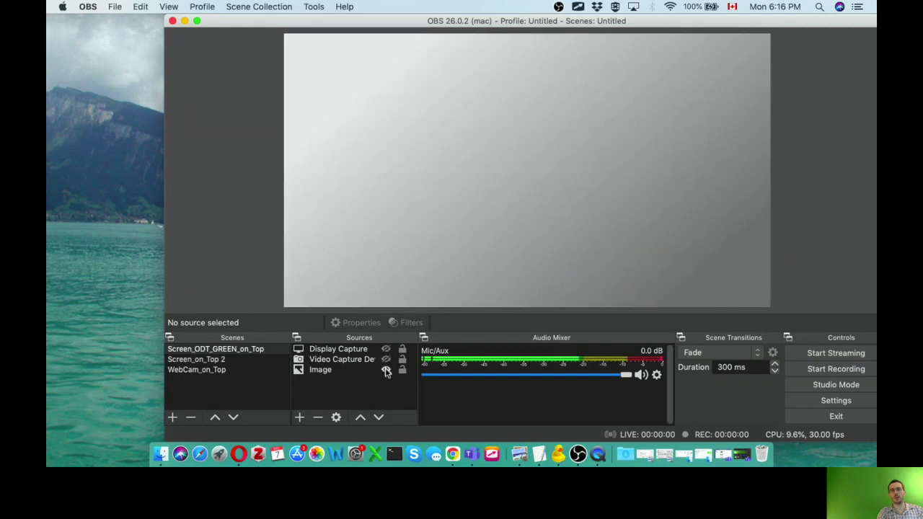
left_click(386, 360)
left_click(386, 360)
left_click(386, 349)
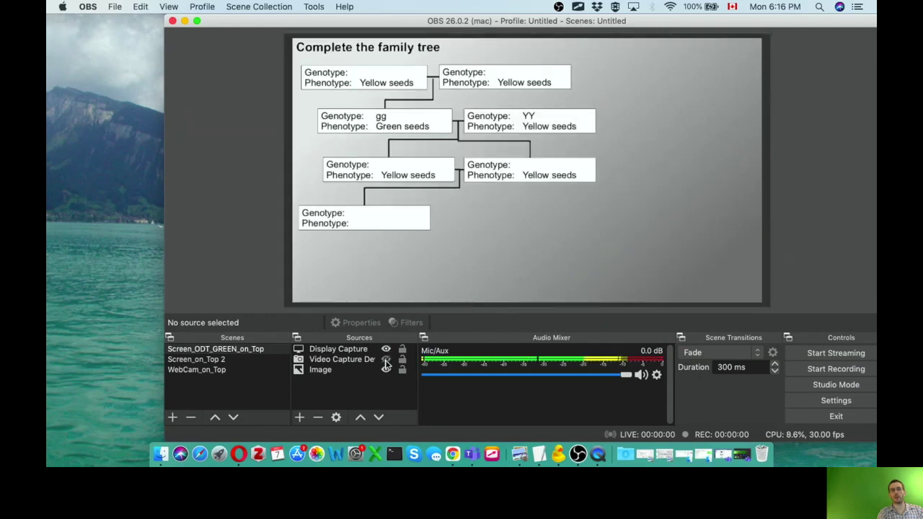
left_click(386, 360)
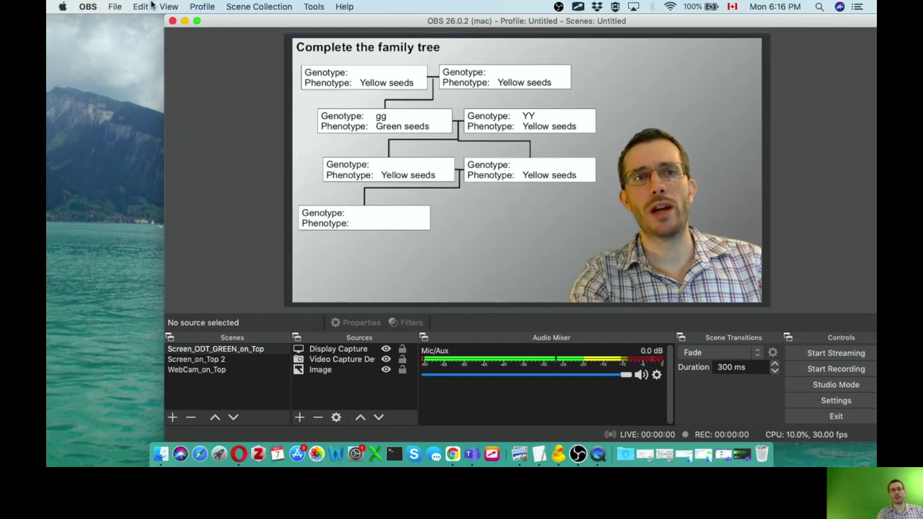
left_click_drag(159, 18, 43, 7)
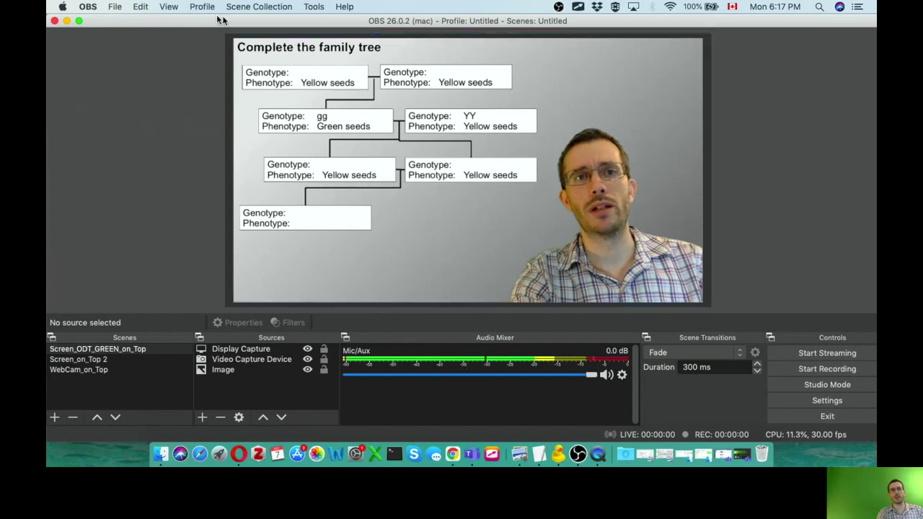
- Close the Scenes and Sources docks via View > Docks
left_click(171, 8)
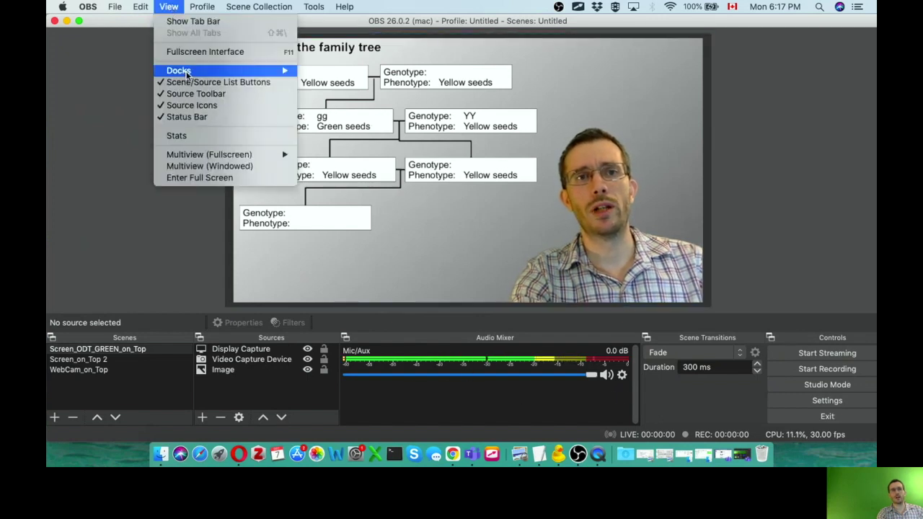
mouse_move(265, 72)
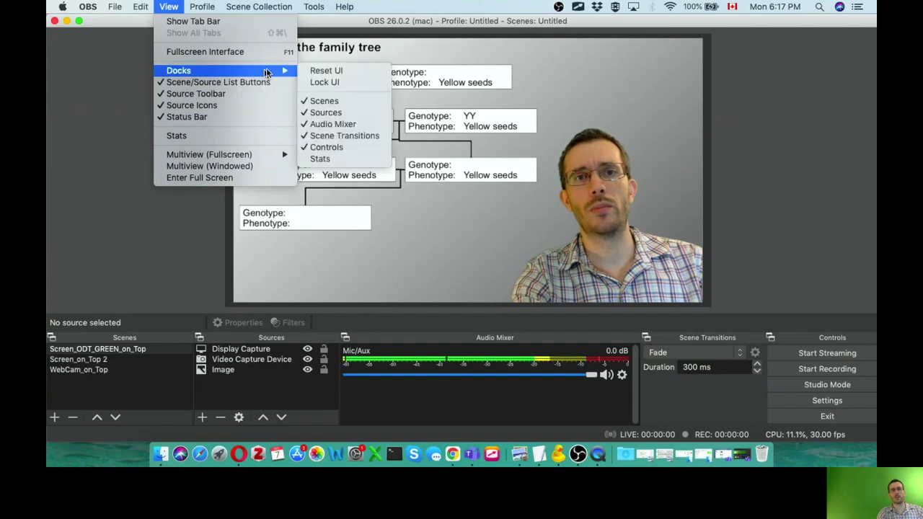
left_click(319, 102)
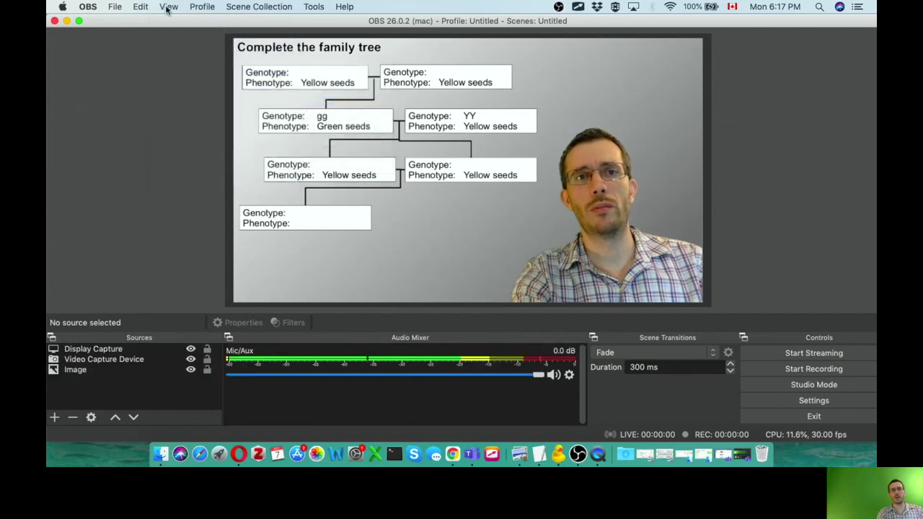
left_click(169, 6)
mouse_move(195, 70)
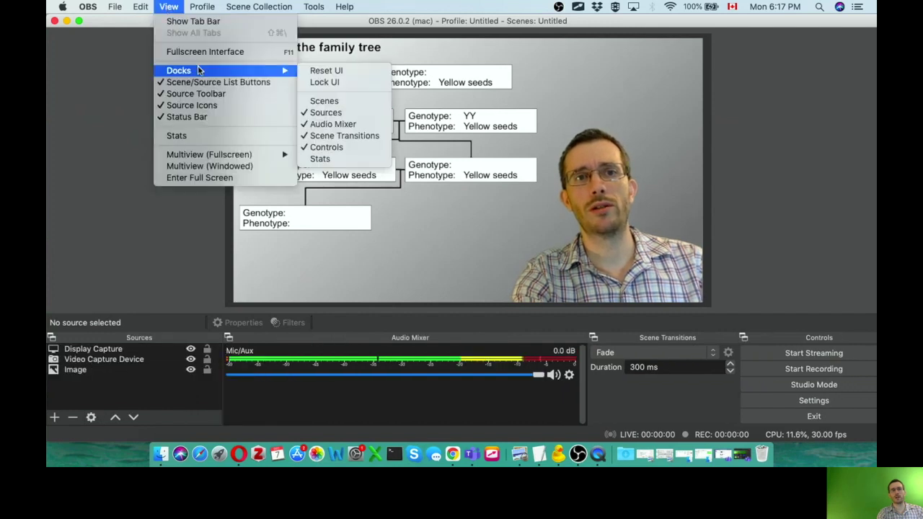
left_click(325, 113)
- Close the Audio Mixer, Scene Transitions and Controls docks as well
left_click(171, 6)
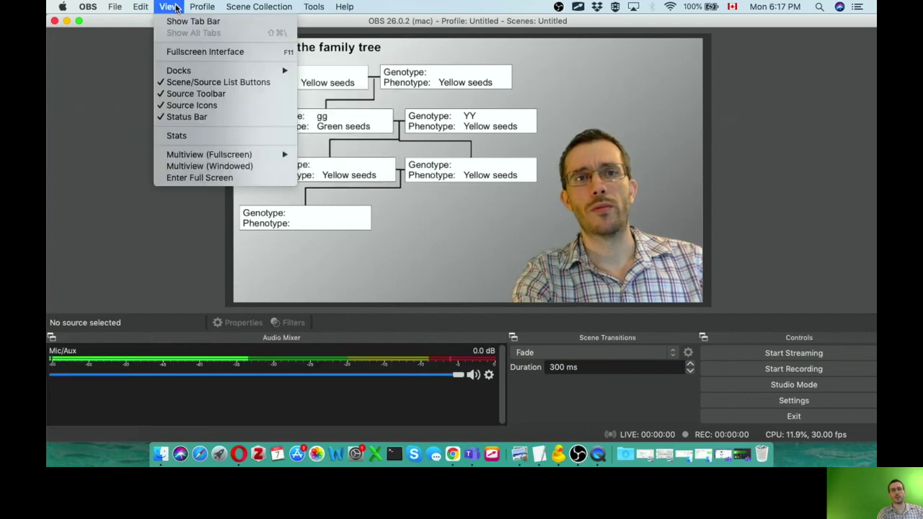
mouse_move(288, 70)
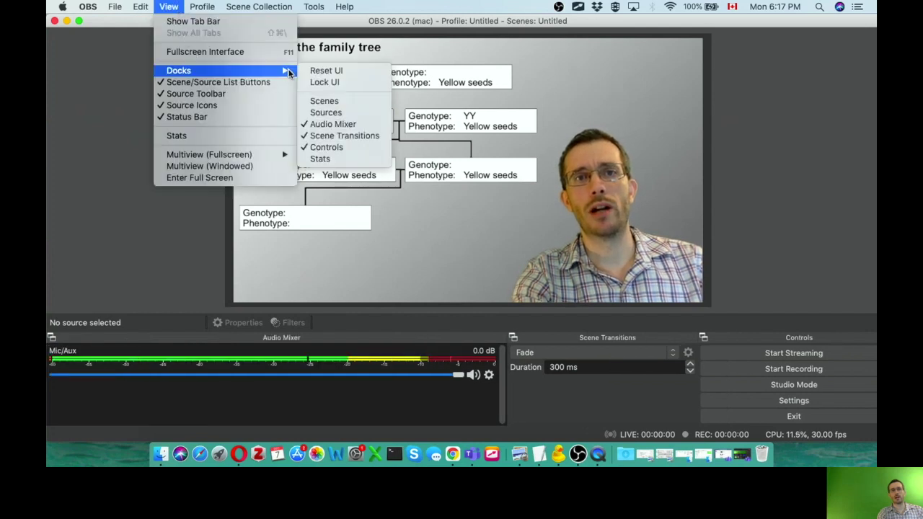
left_click(323, 127)
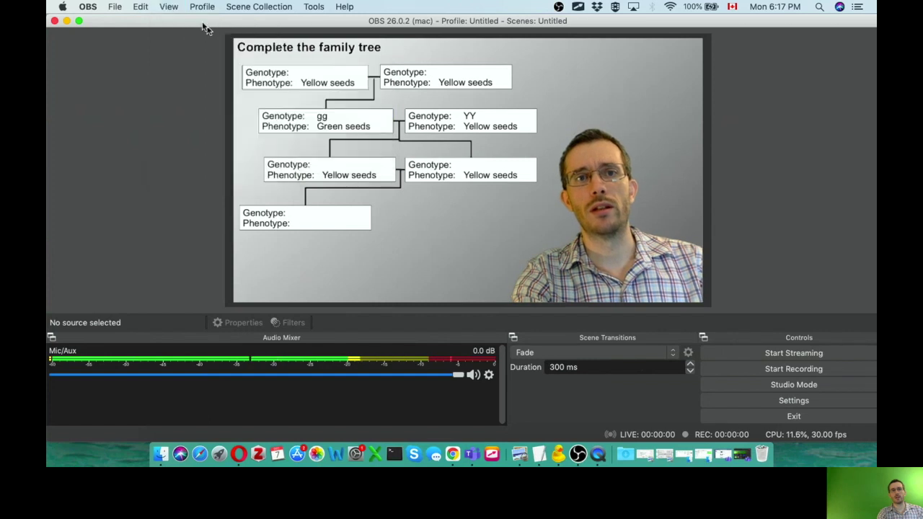
left_click(171, 6)
mouse_move(206, 70)
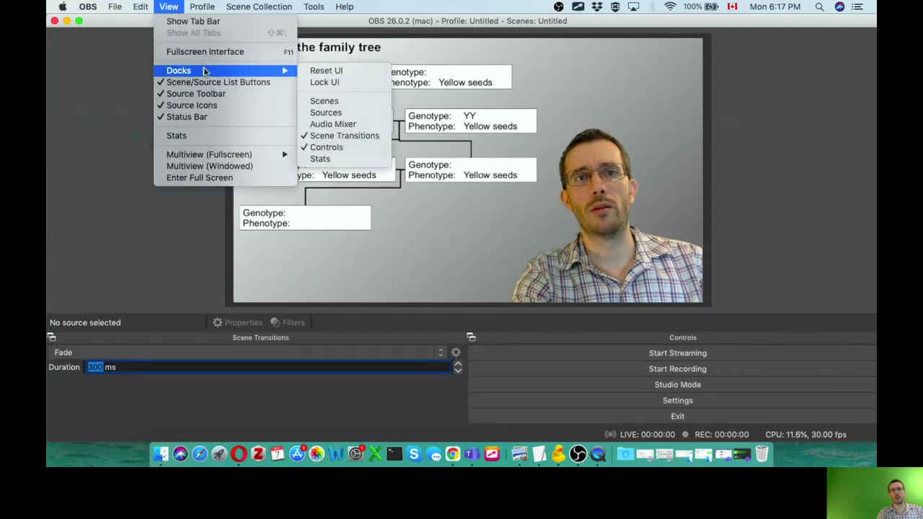
left_click(329, 135)
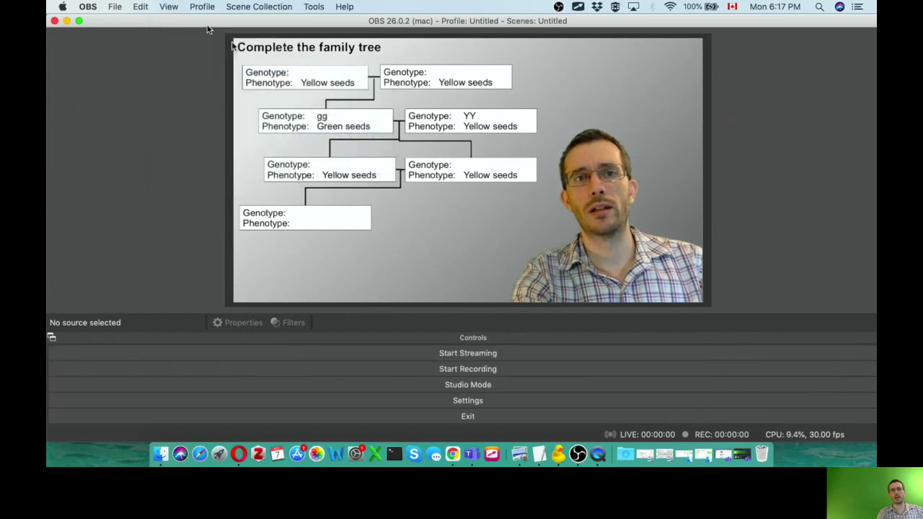
left_click(170, 7)
mouse_move(200, 70)
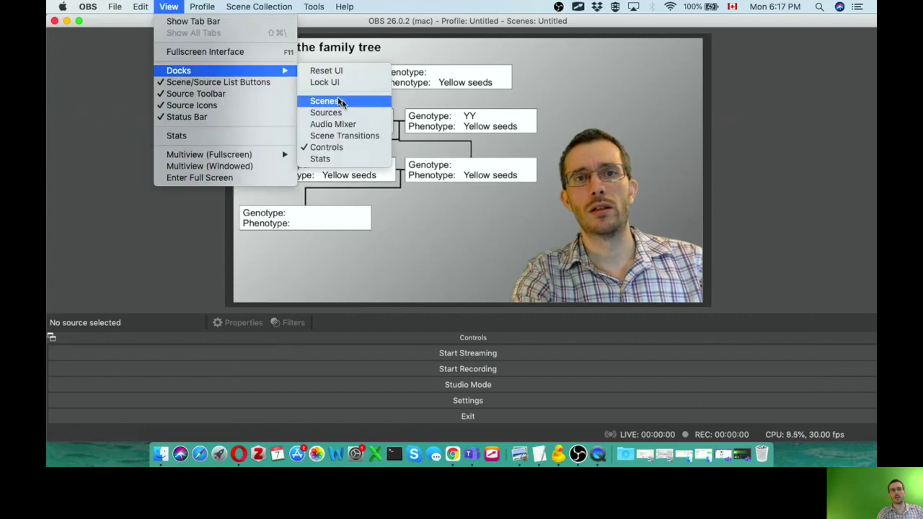
left_click(341, 144)
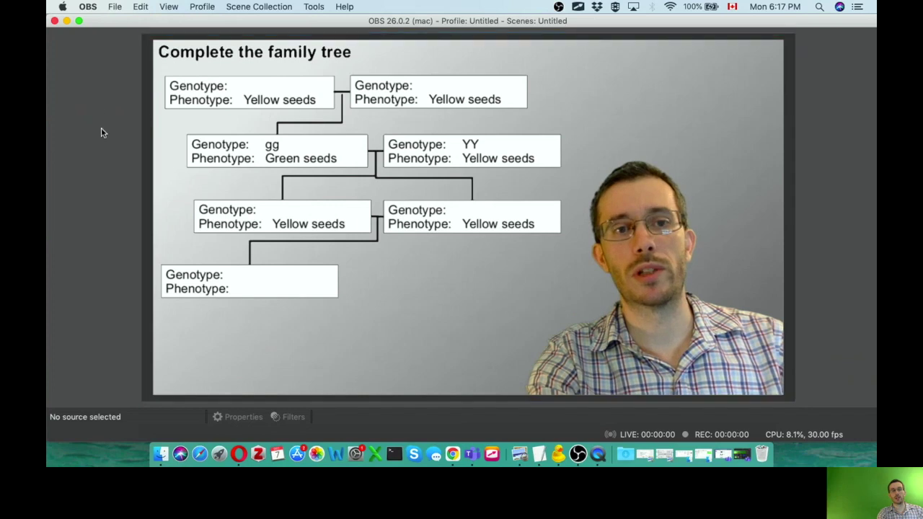
- Turn off Scene/Source List Buttons and the Source Toolbar in the View menu
left_click(140, 7)
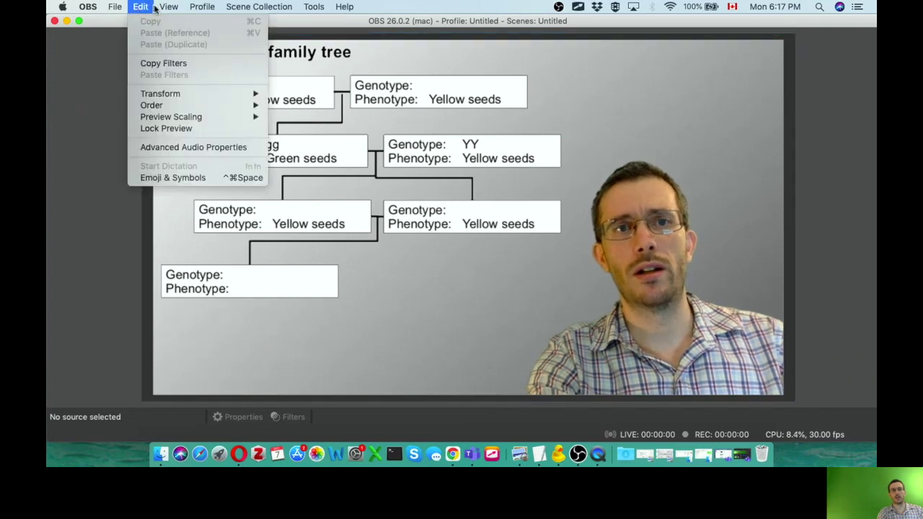
mouse_move(160, 8)
left_click(209, 82)
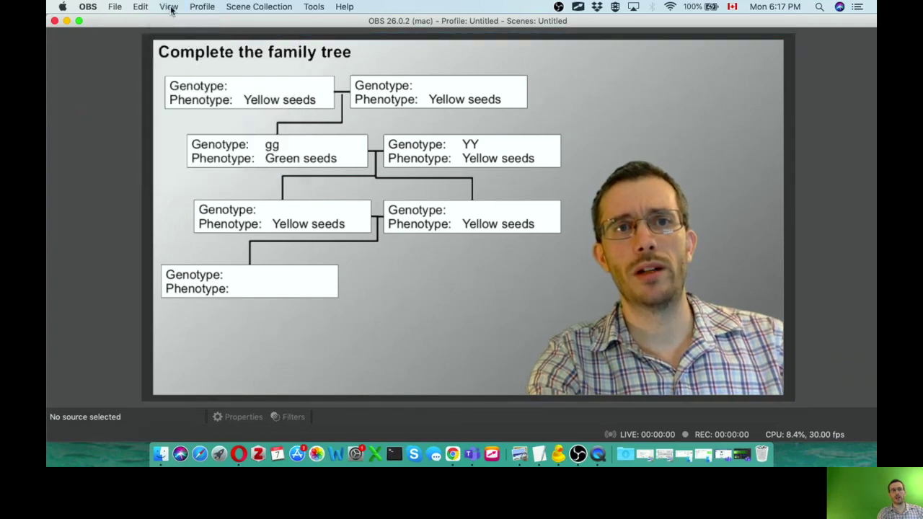
left_click(171, 9)
left_click(191, 94)
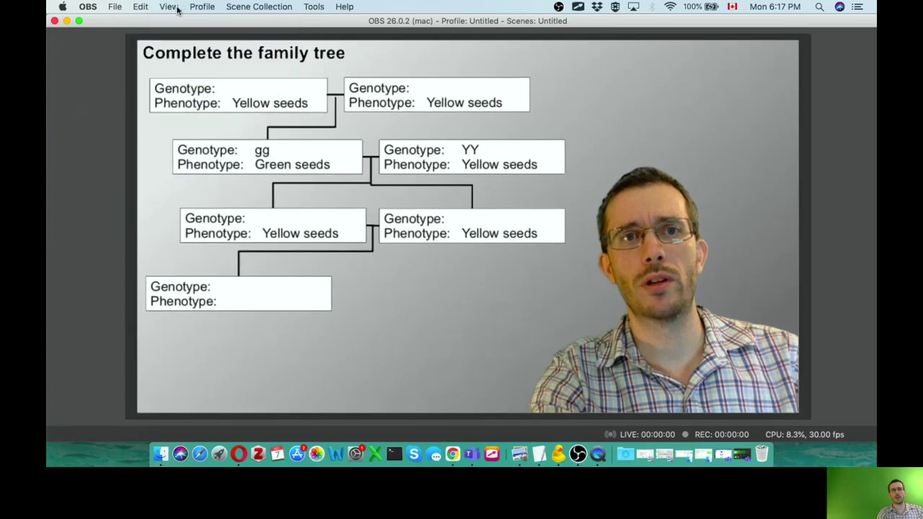
- Hide Source Icons and the Status Bar, then make OBS full screen
left_click(175, 7)
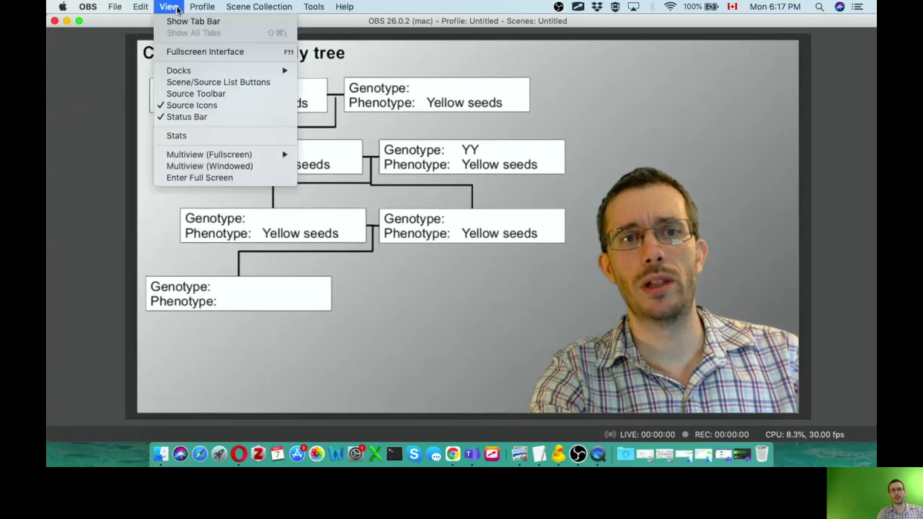
left_click(199, 108)
left_click(171, 7)
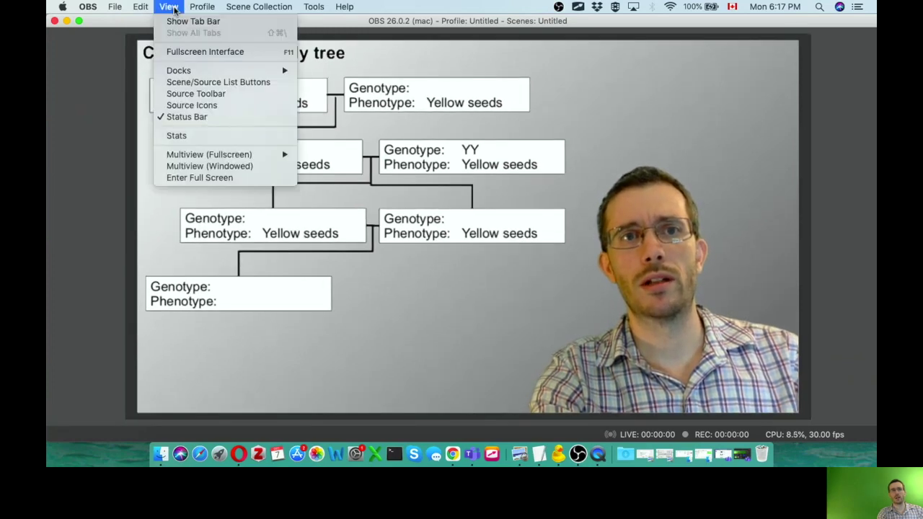
left_click(194, 116)
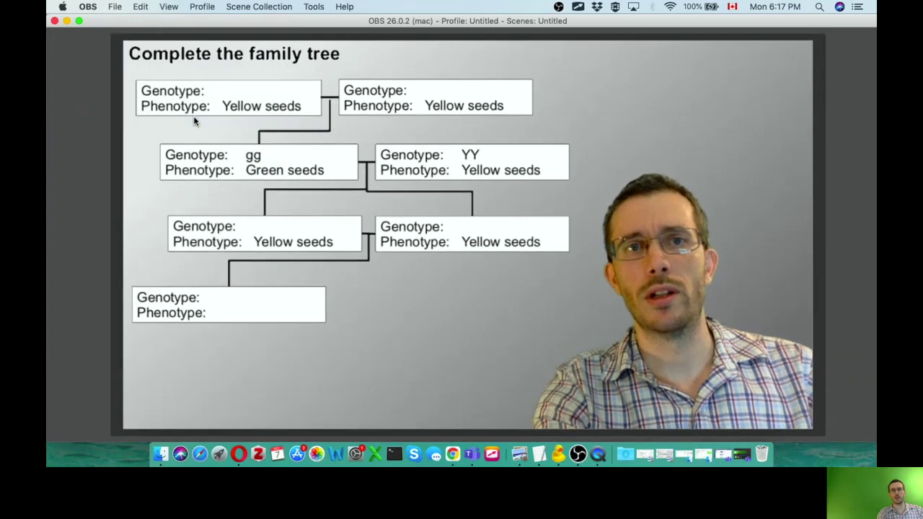
left_click(79, 21)
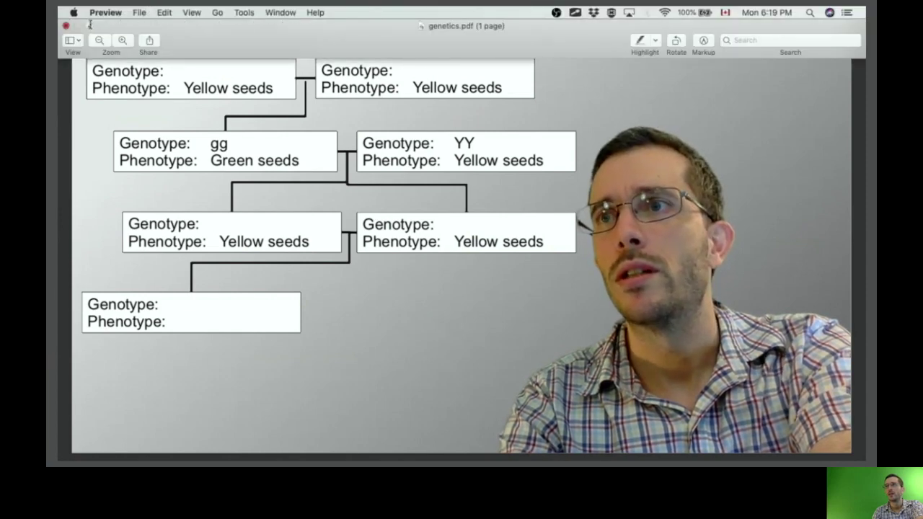
- Exit full screen on genetics.pdf, shrink the window and centre it on the desktop
left_click(90, 23)
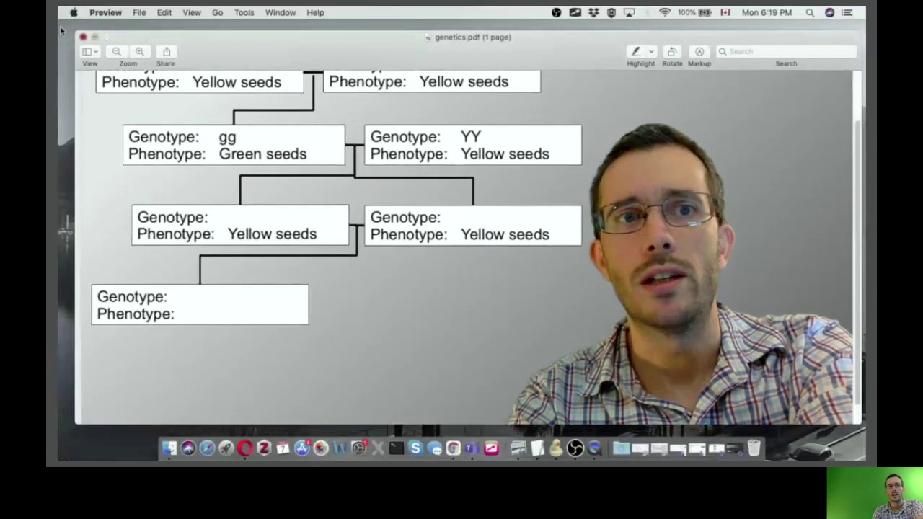
left_click_drag(77, 32, 357, 44)
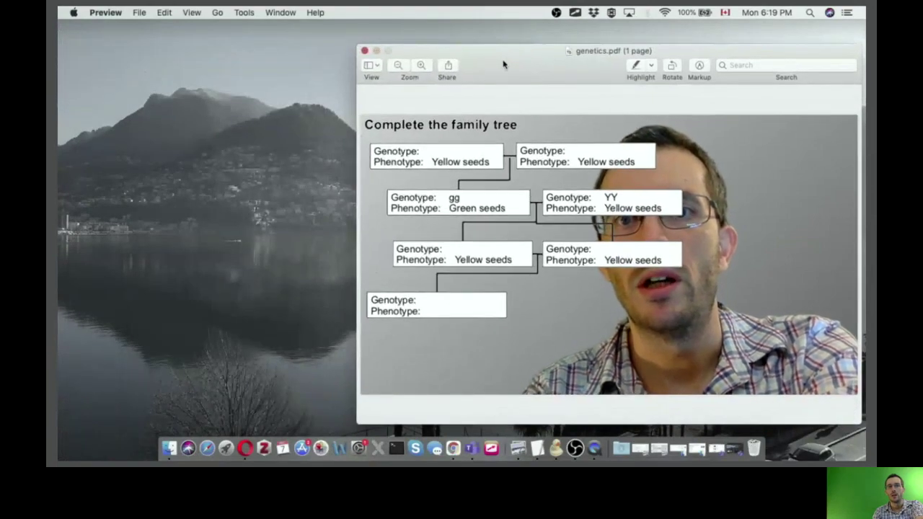
left_click_drag(504, 65, 443, 68)
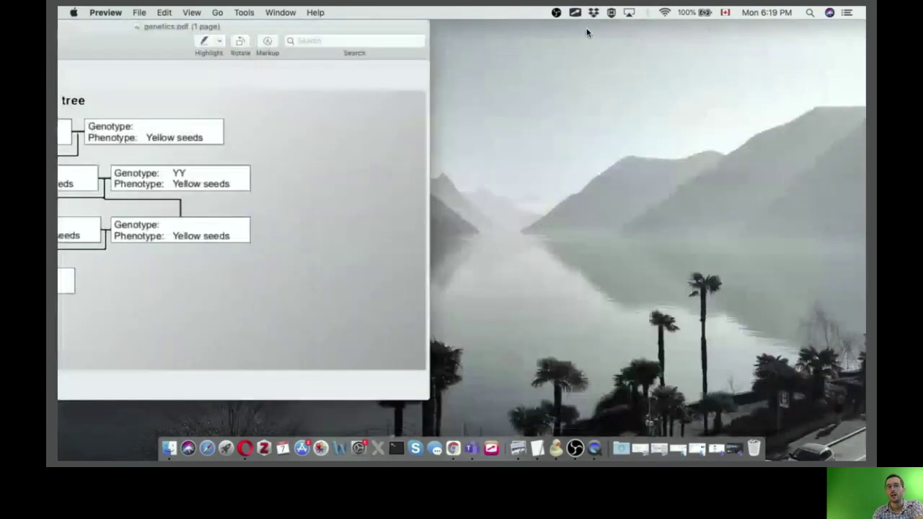
left_click_drag(72, 30, 379, 46)
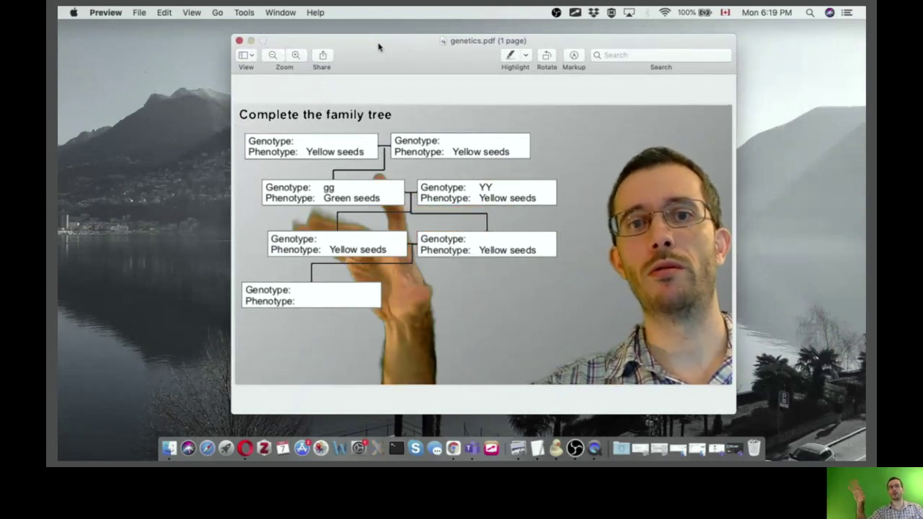
left_click(577, 449)
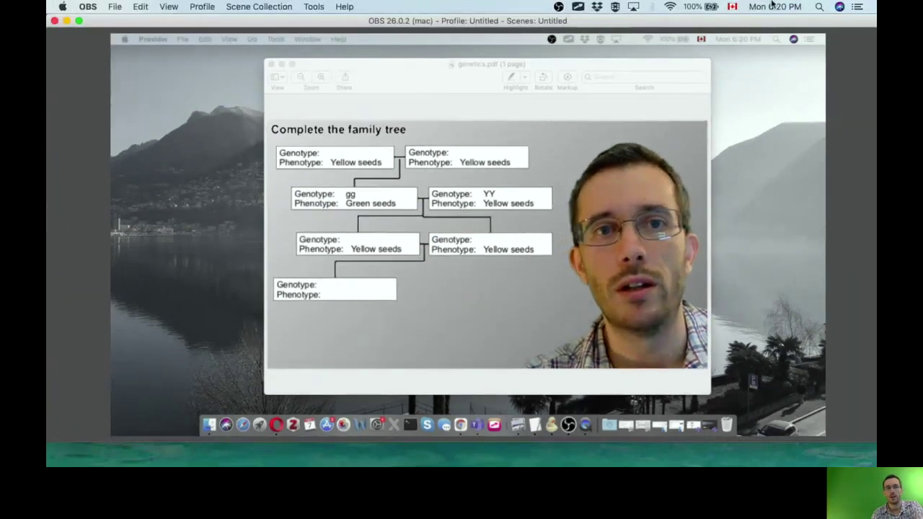
- Select Display Capture in the preview and drag the genetics.pdf window over OBS
left_click(288, 68)
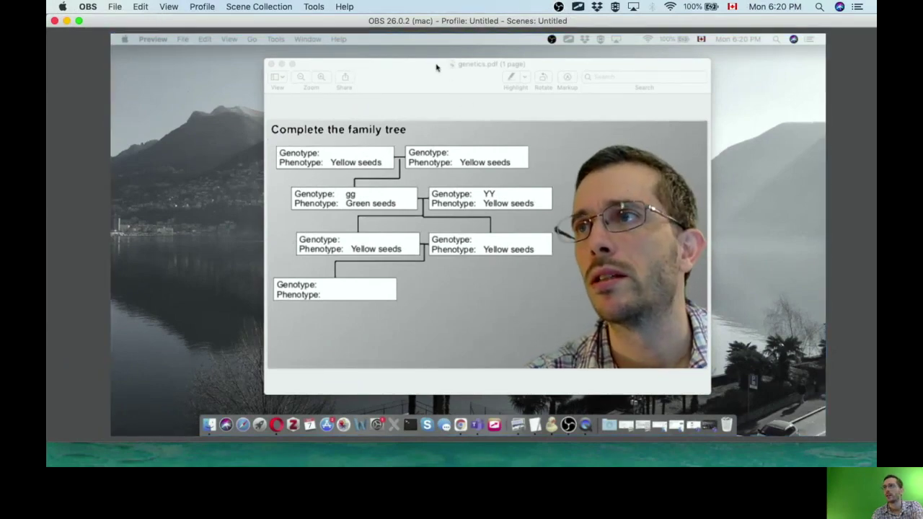
left_click_drag(436, 68, 406, 62)
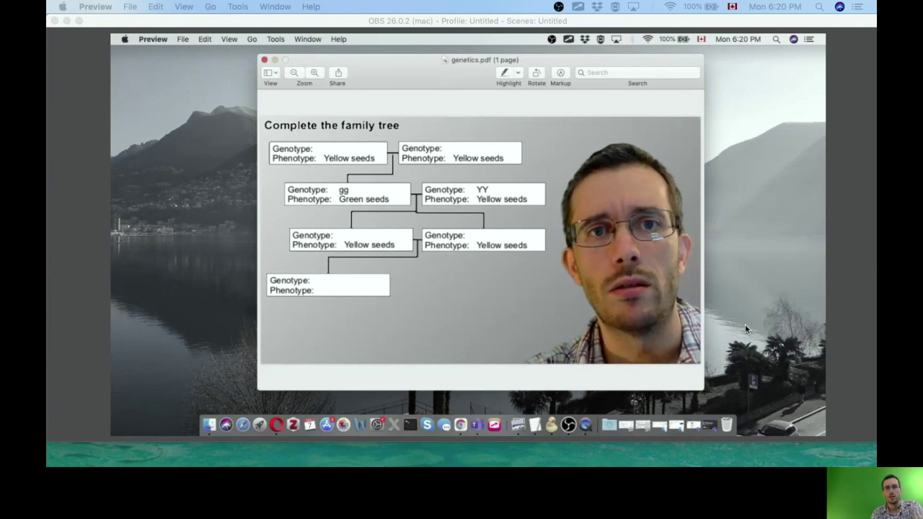
- Switch to OBS and choose Reset UI under View > Docks
key("super+Tab")
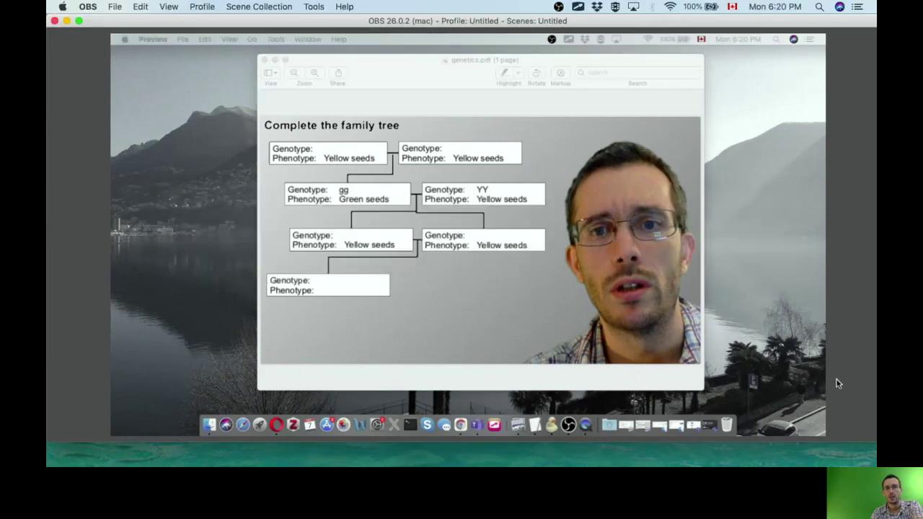
mouse_move(620, 462)
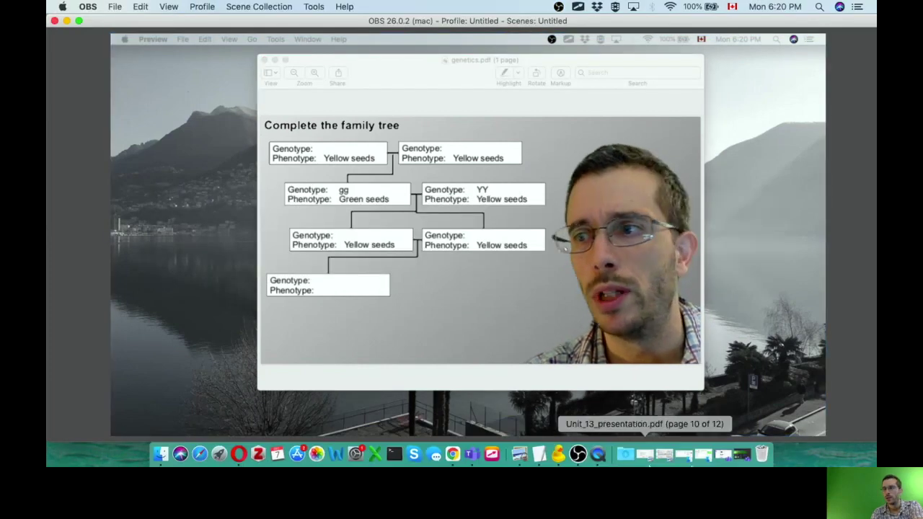
left_click(159, 7)
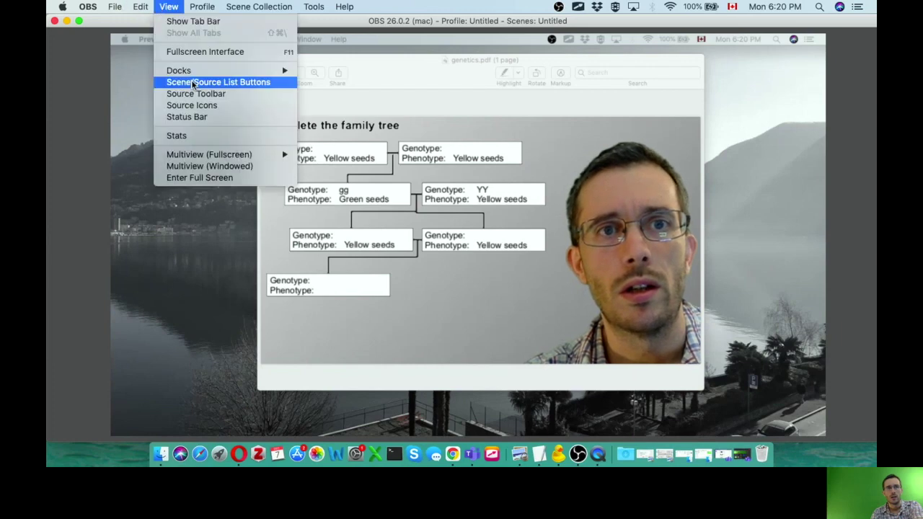
mouse_move(189, 71)
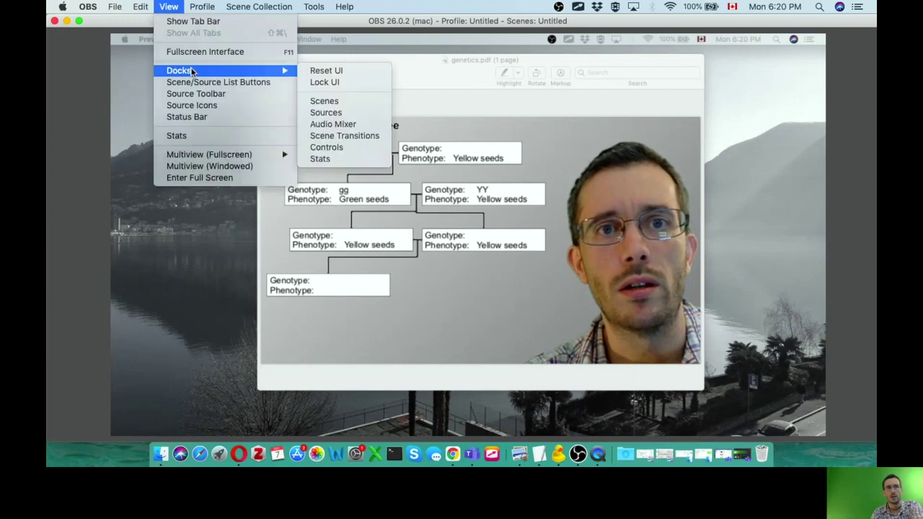
left_click(321, 71)
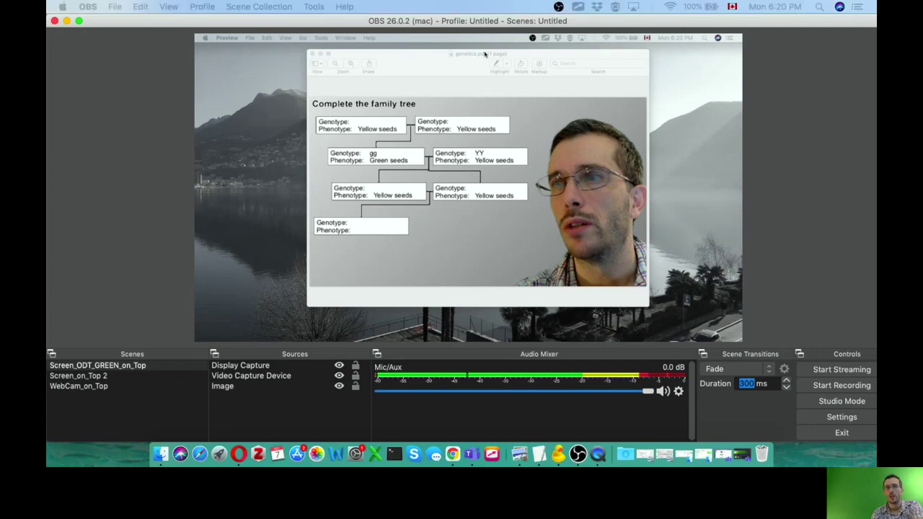
- Move the PDF window left, then drag the Display Capture rightward in the scene
left_click_drag(485, 55, 375, 47)
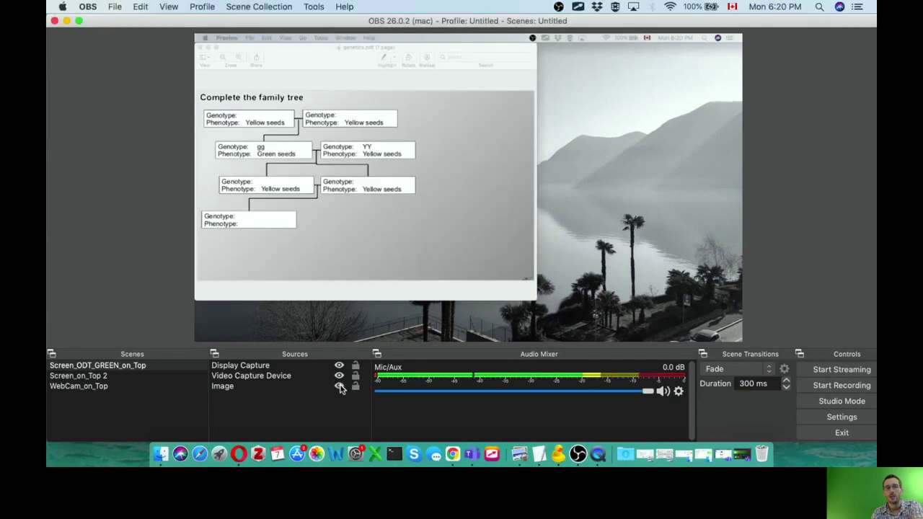
left_click(413, 47)
left_click_drag(408, 50, 608, 58)
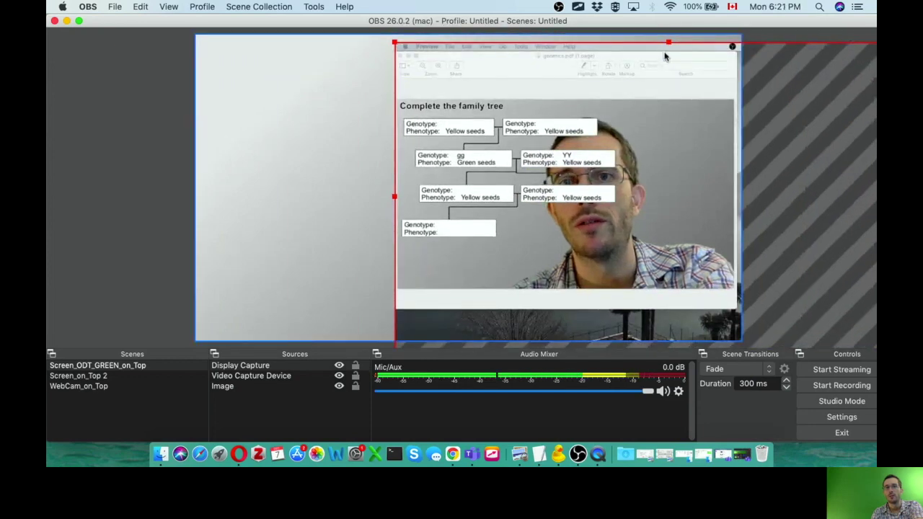